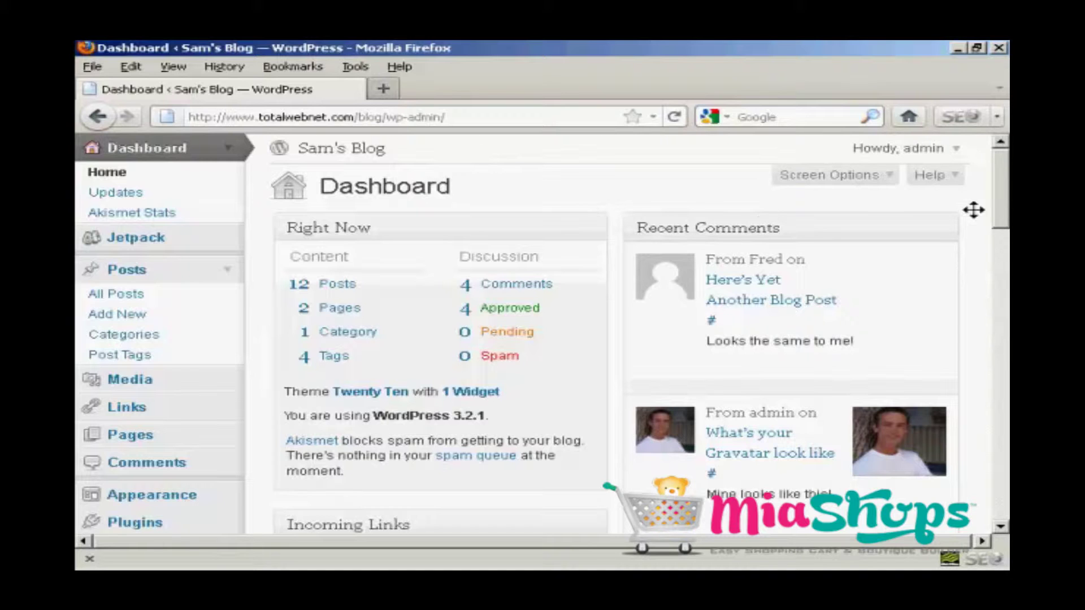
left_click_drag(997, 194, 1002, 250)
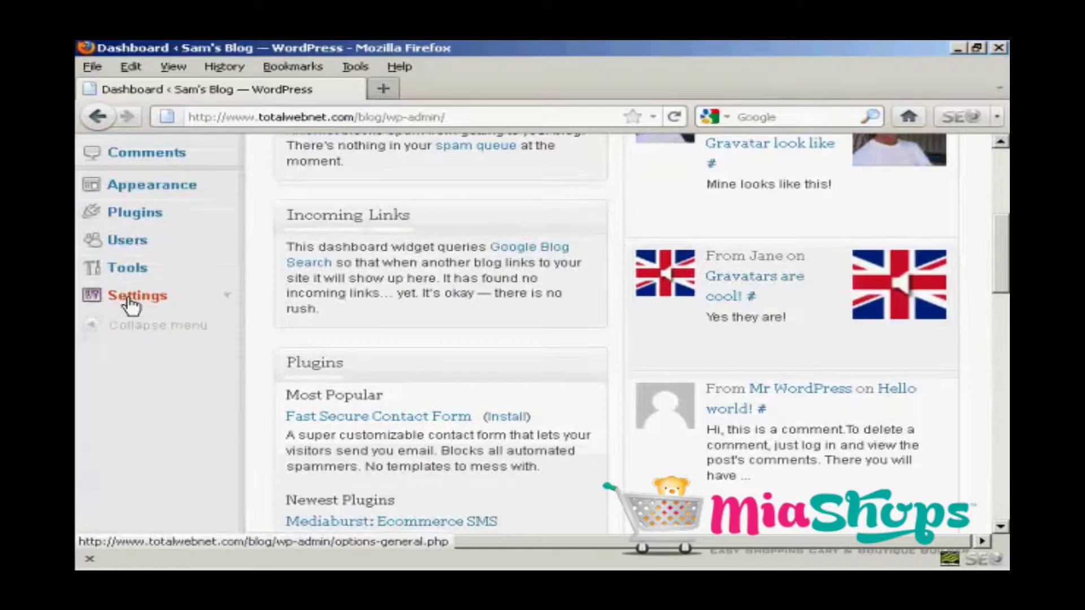
- Set Reading Settings to 'A static page', leaving the Front page dropdown unselected
left_click(132, 297)
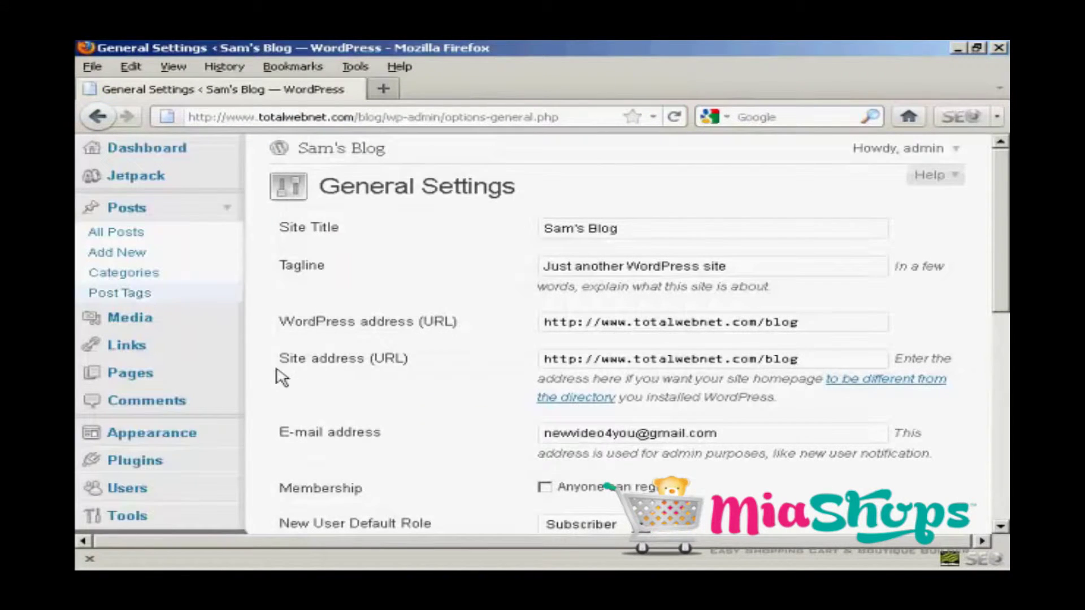
scroll(398, 393, "down", 2)
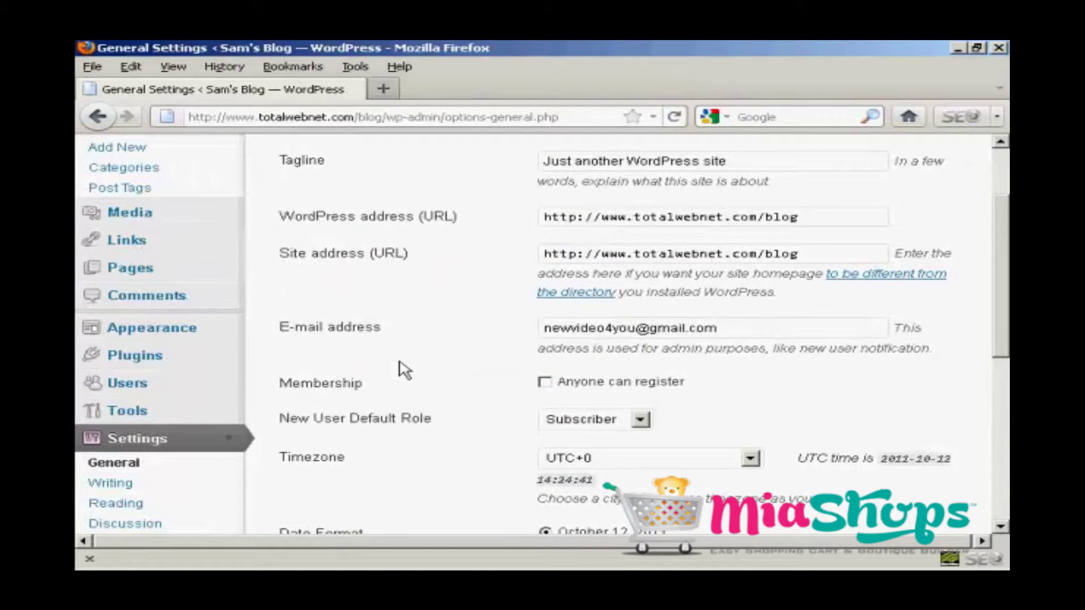
scroll(403, 366, "down", 2)
scroll(424, 359, "down", 2)
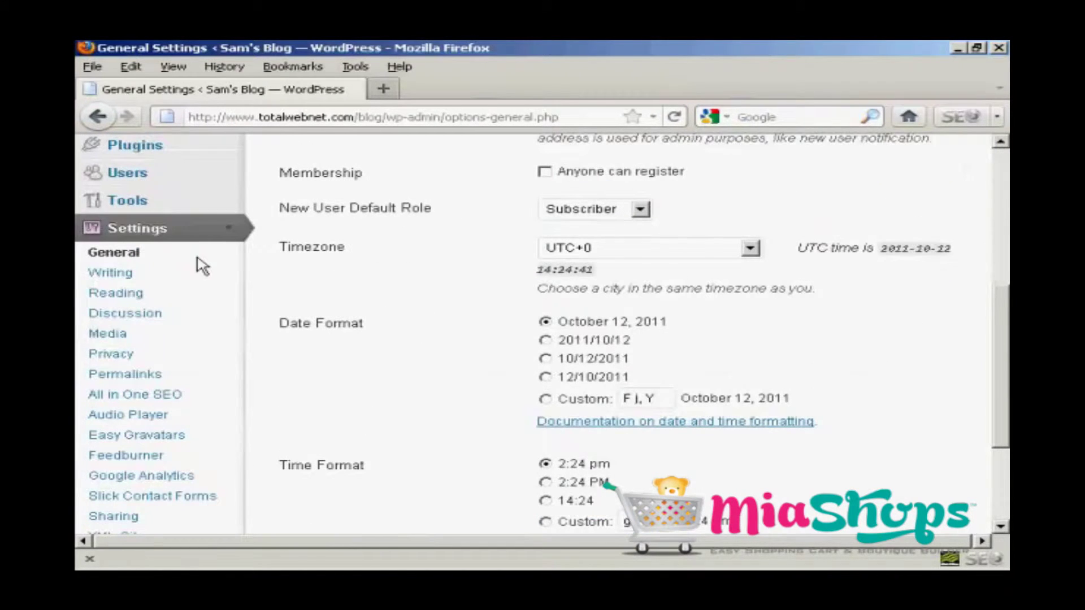
left_click(117, 297)
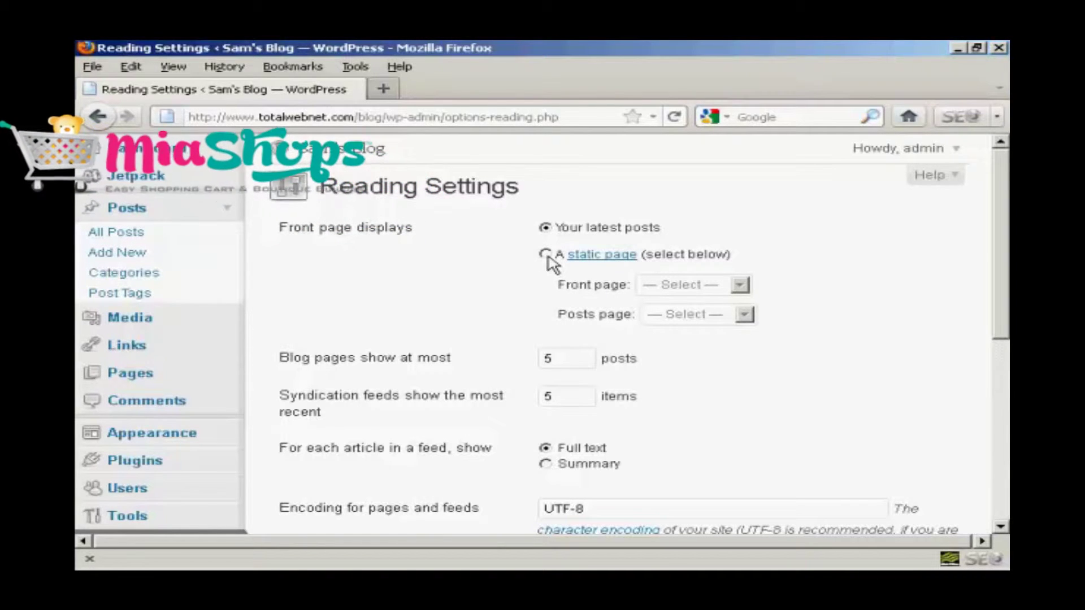
left_click(546, 254)
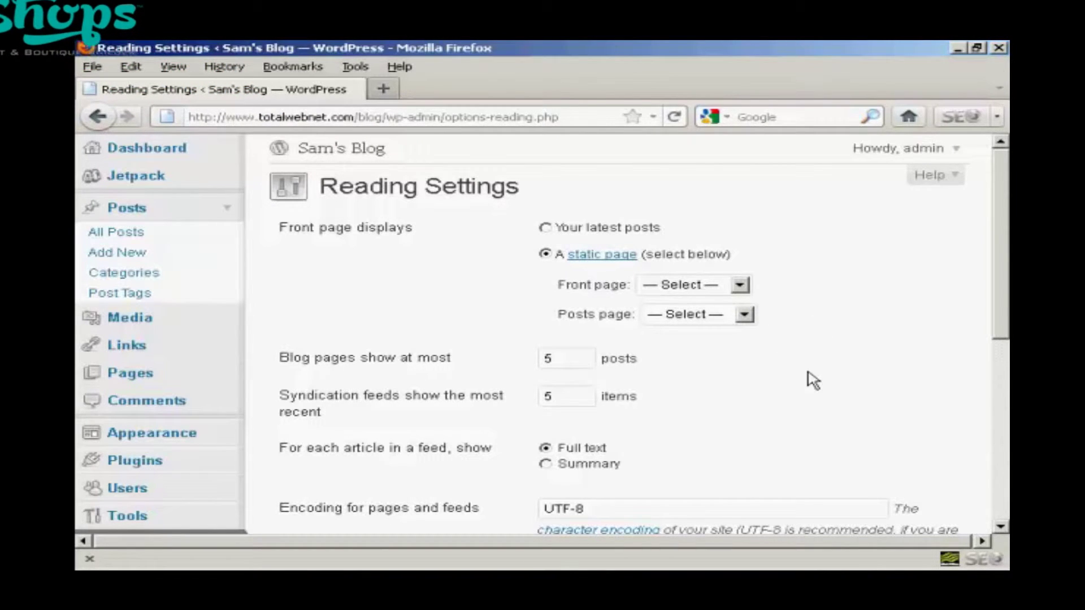
left_click(742, 286)
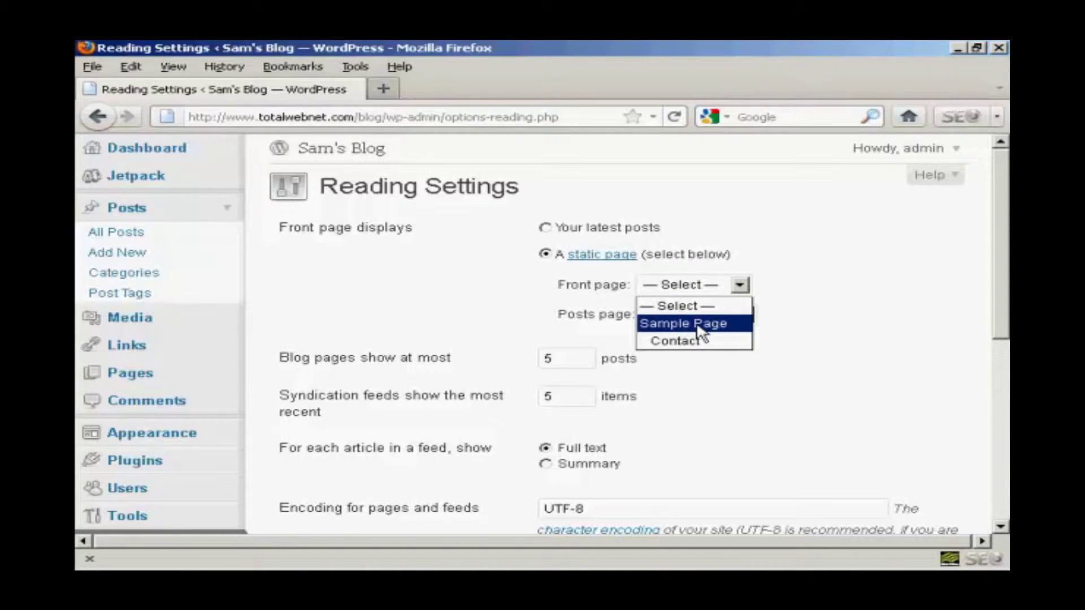
left_click(789, 248)
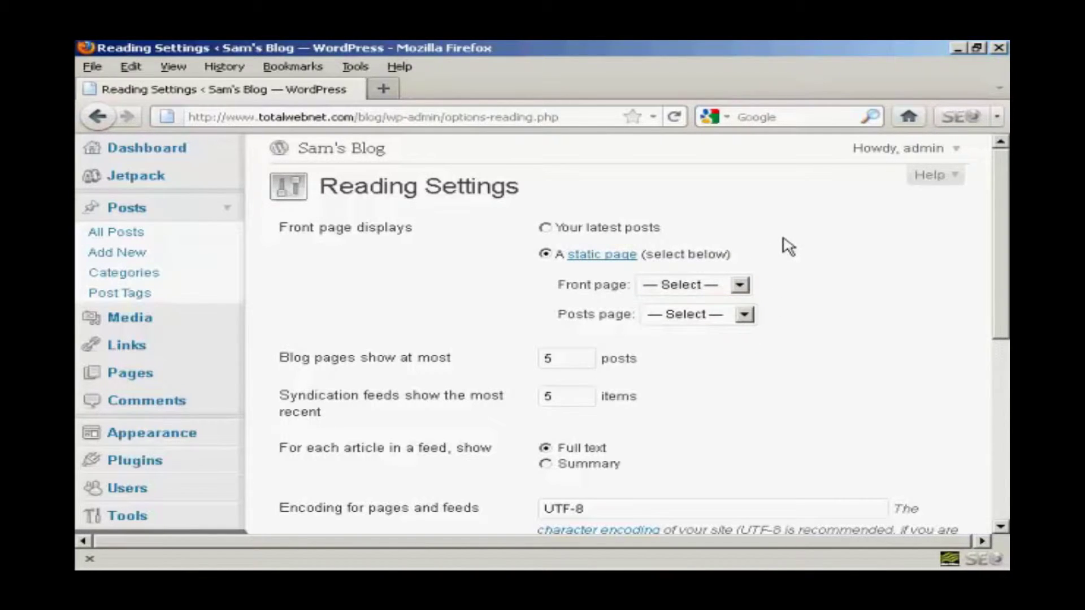
- Add a new page titled 'My Homepage' from the Pages list and begin its body text
left_click(602, 255)
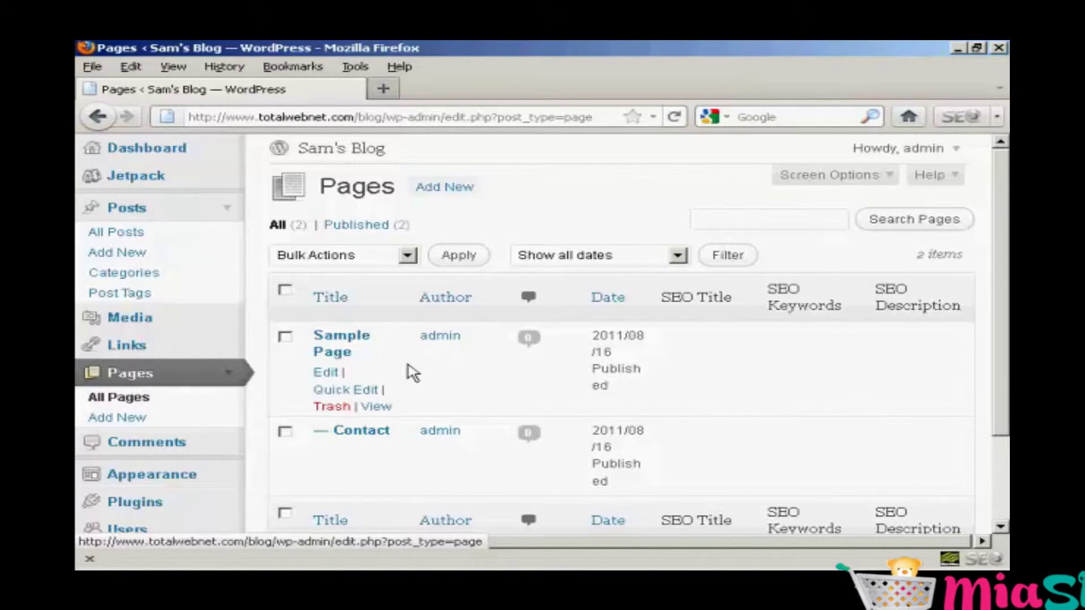
left_click(458, 195)
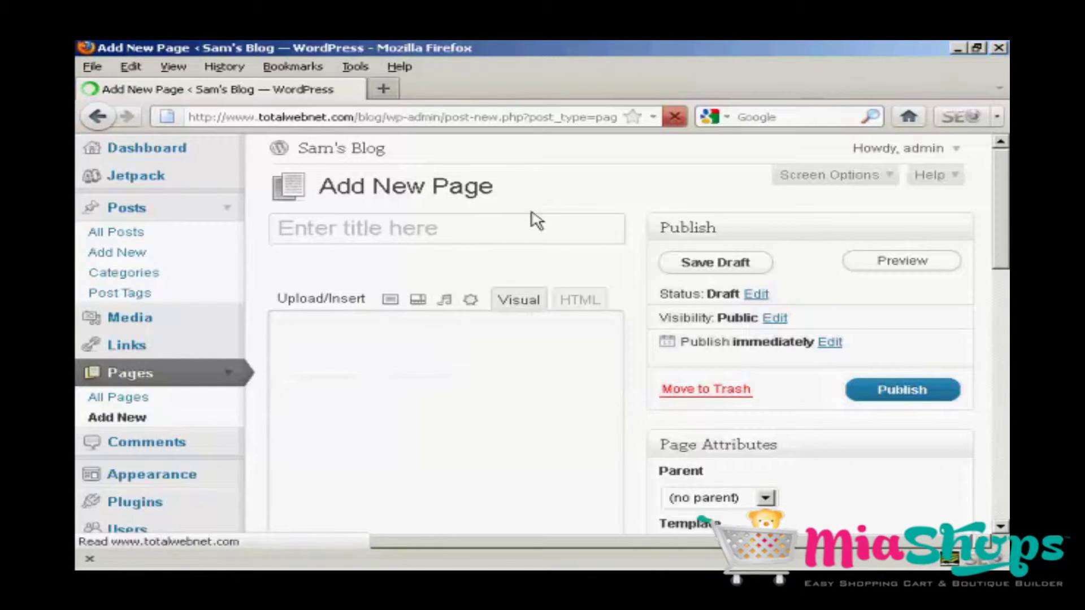
type("My")
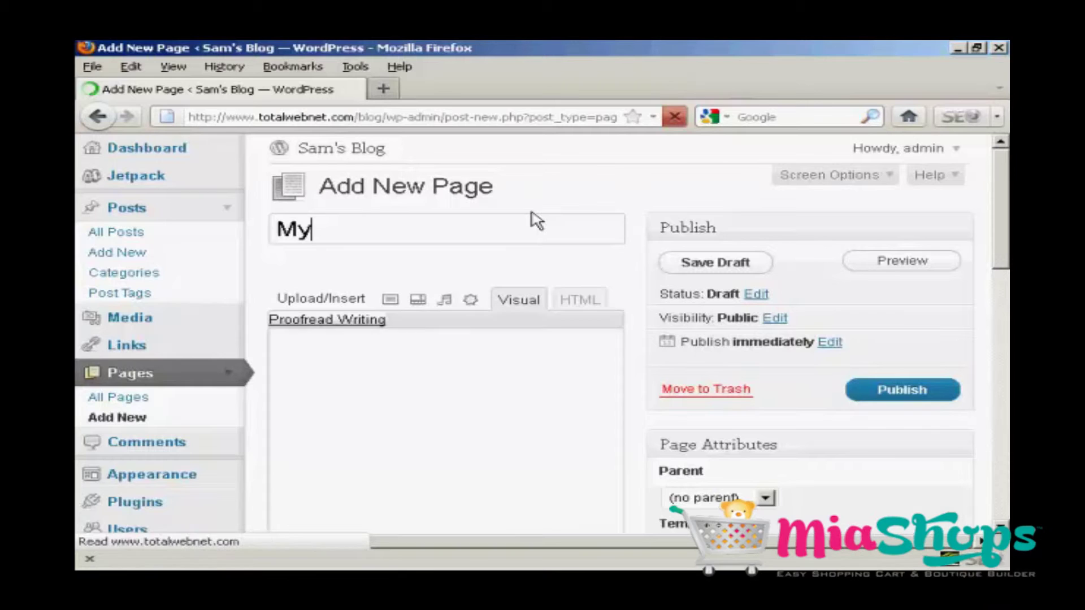
type(" Homepa")
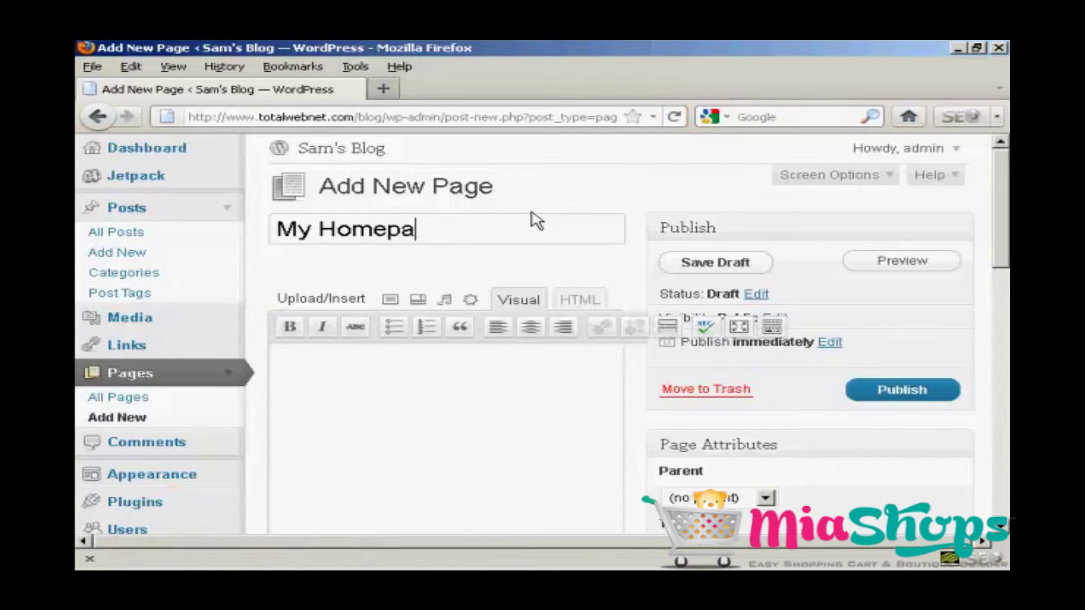
type("ge")
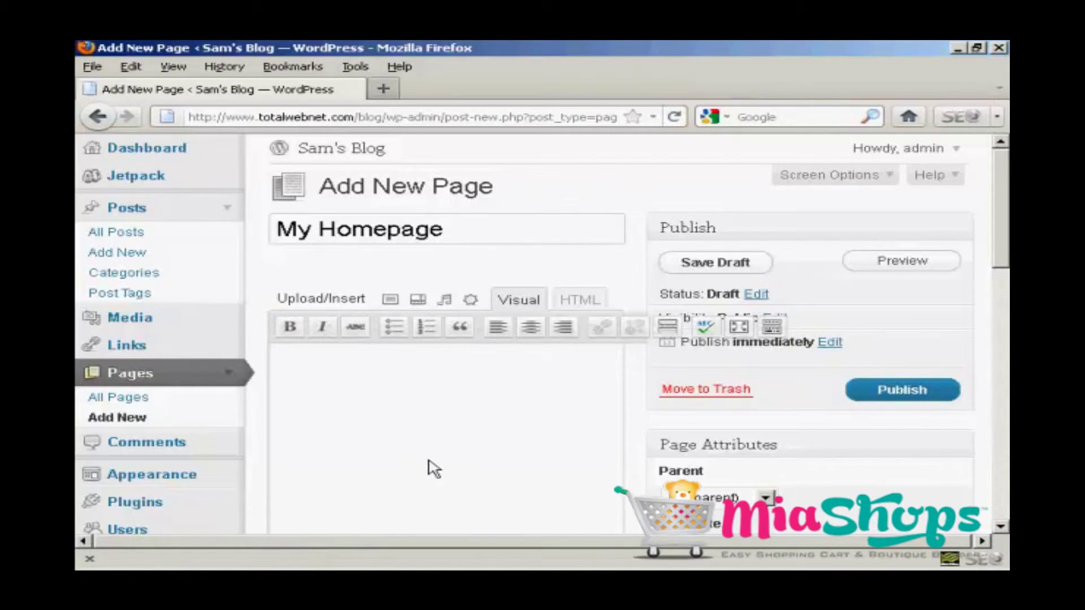
left_click(347, 381)
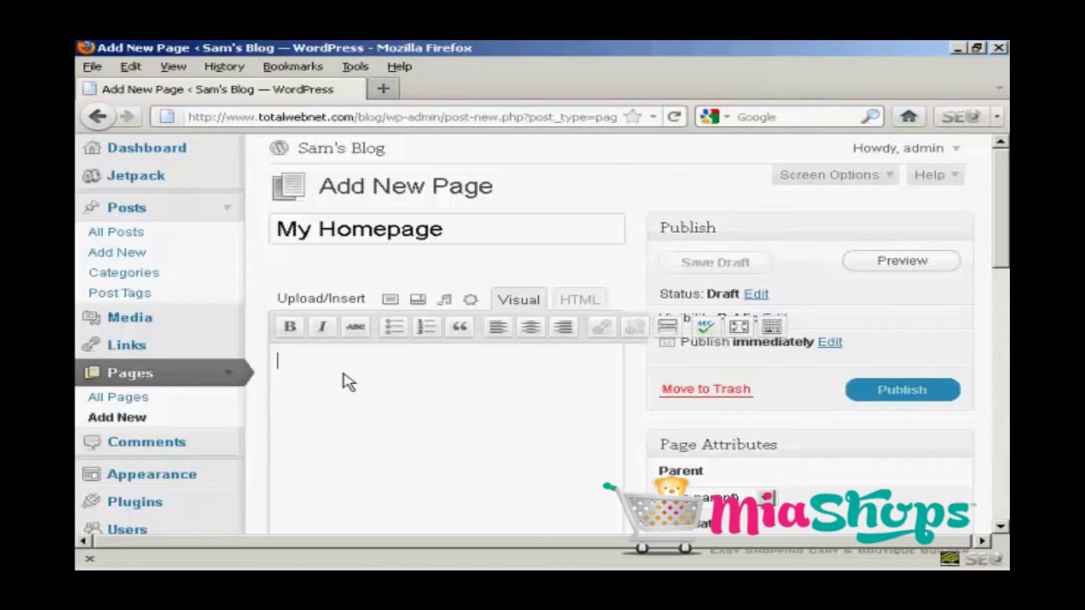
type("This")
type(" is my st")
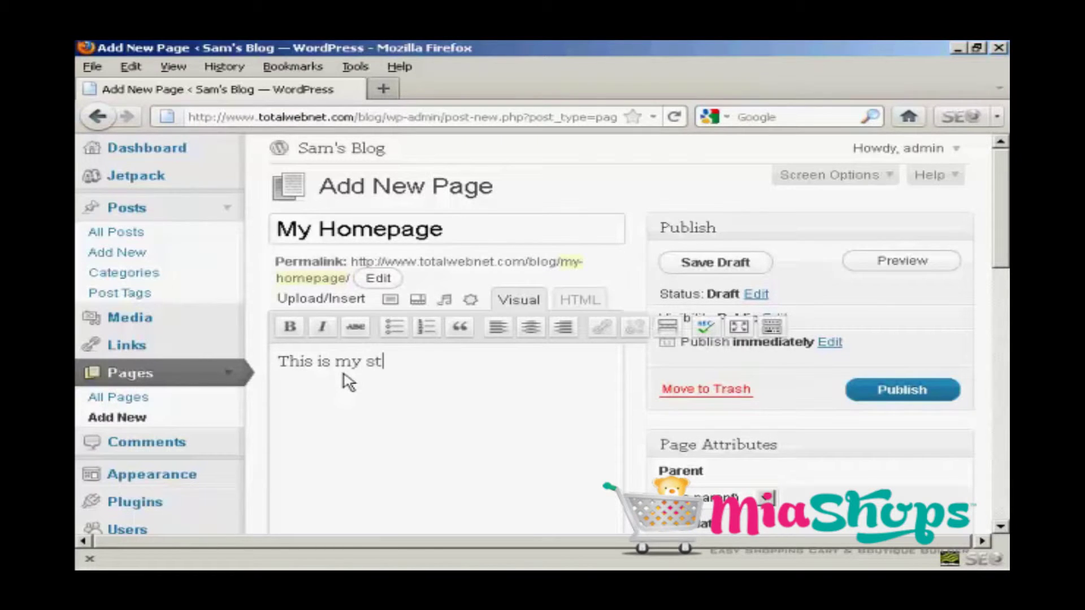
type("atic home page.  I'll be adding m")
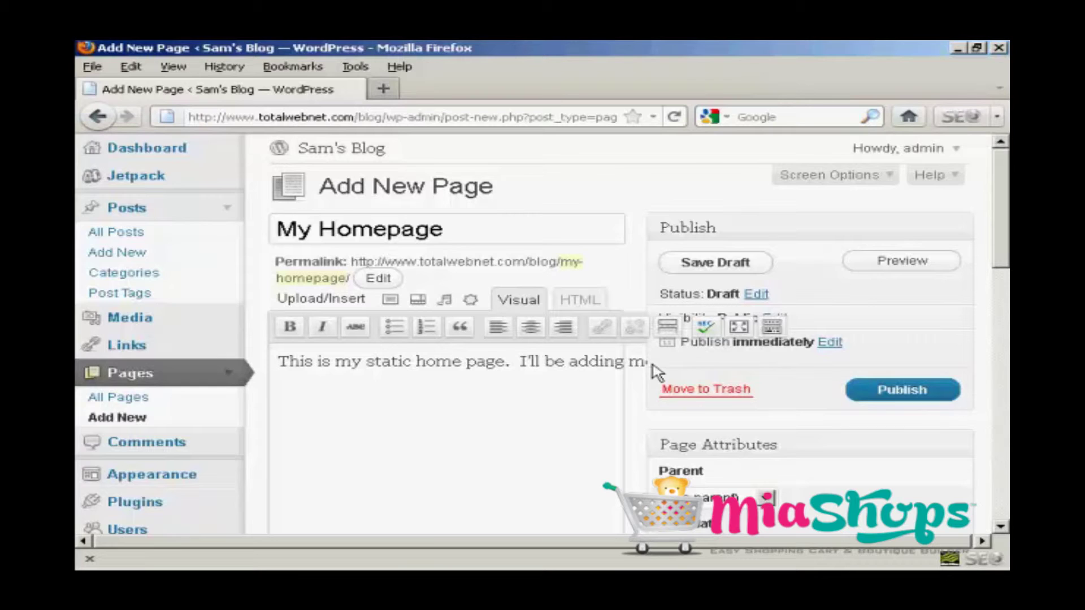
- Publish the 'My Homepage' page, then go to the General Settings page
left_click(916, 398)
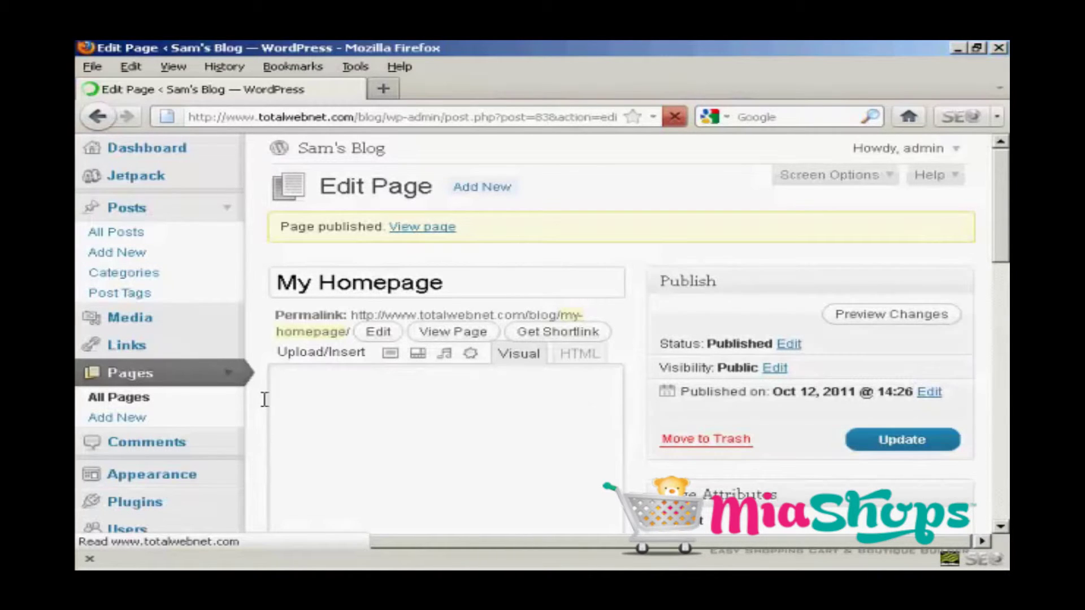
scroll(713, 344, "down", 5)
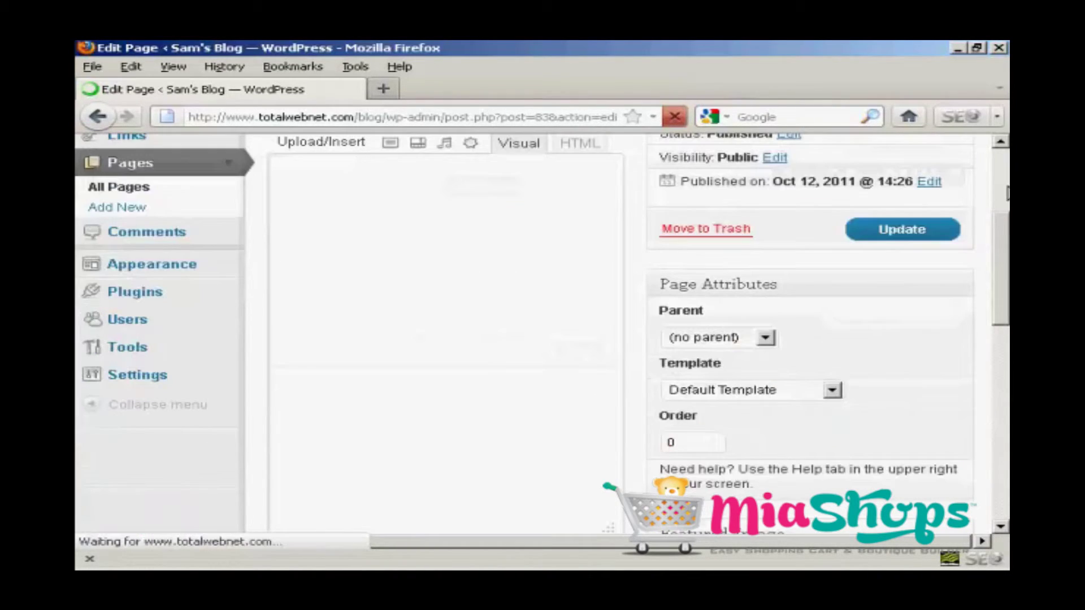
left_click(102, 380)
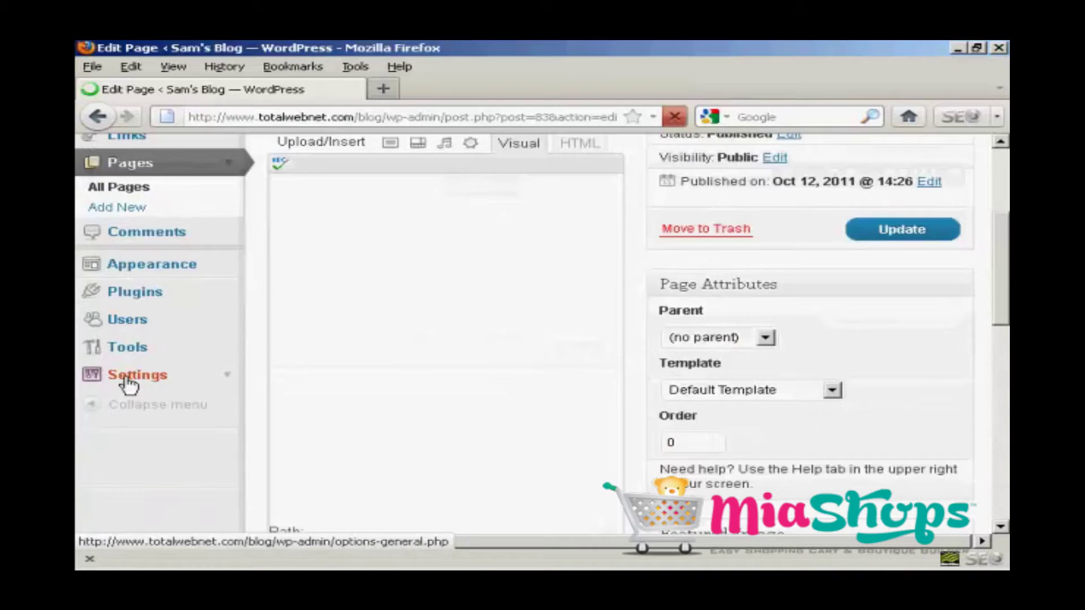
scroll(366, 390, "down", 5)
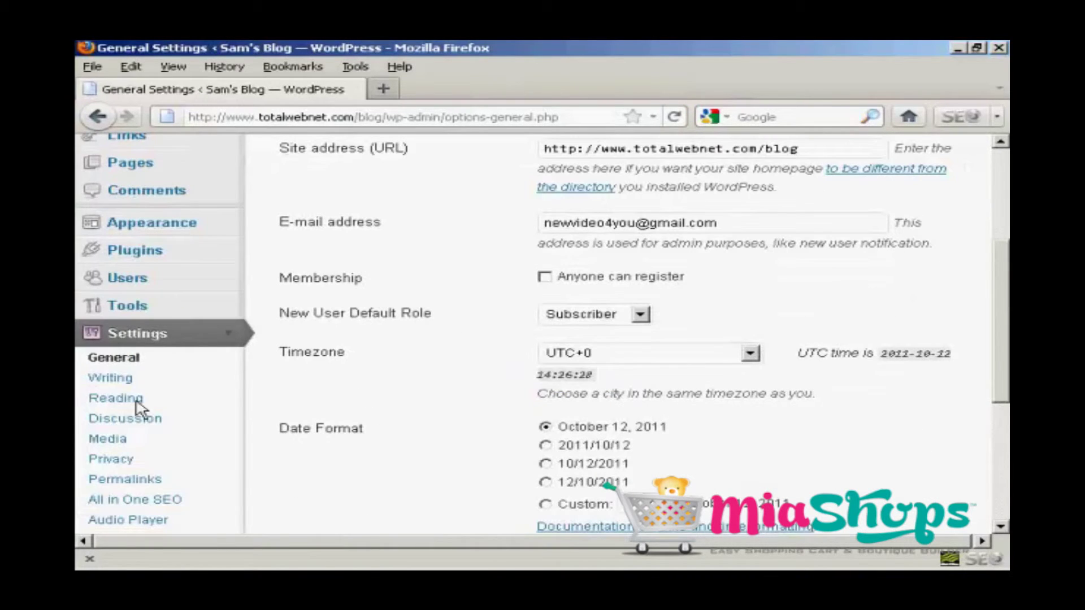
- Choose 'A static page' with 'My Homepage' as Front page in Reading Settings, and save
left_click(117, 399)
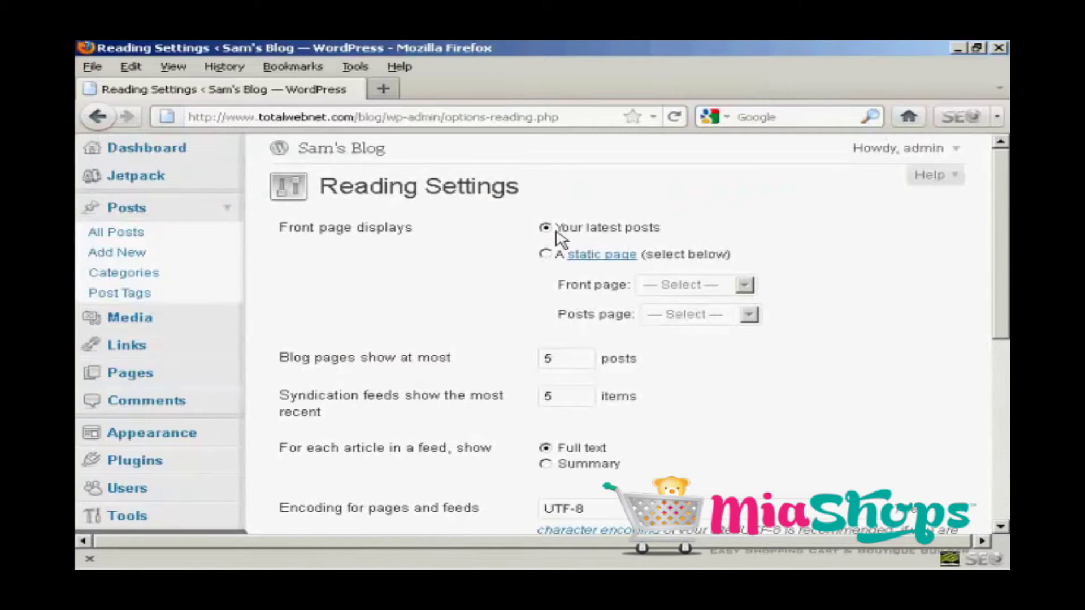
left_click(546, 255)
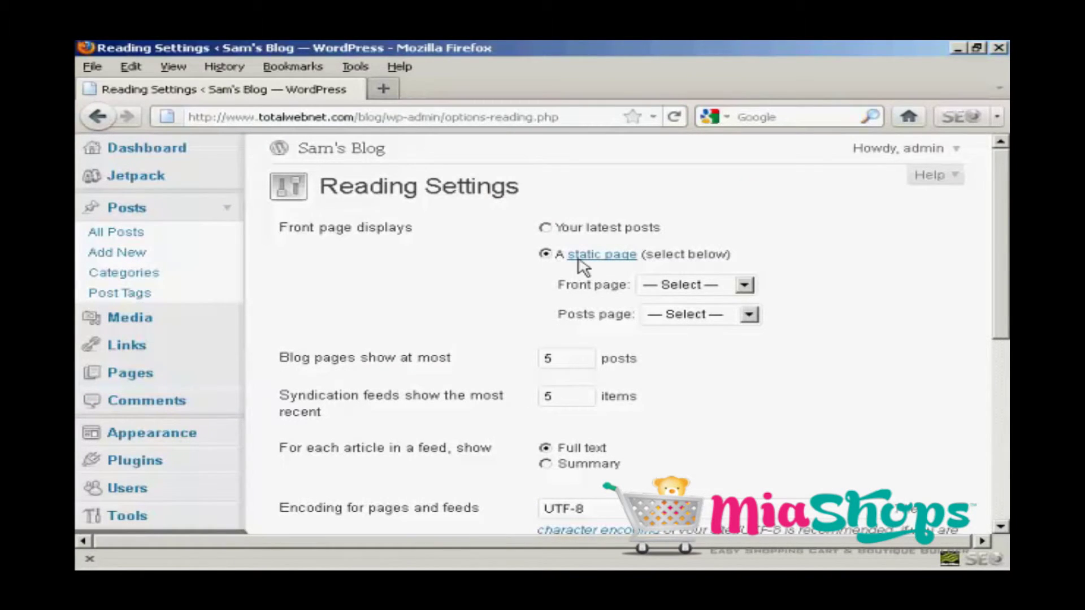
left_click(745, 286)
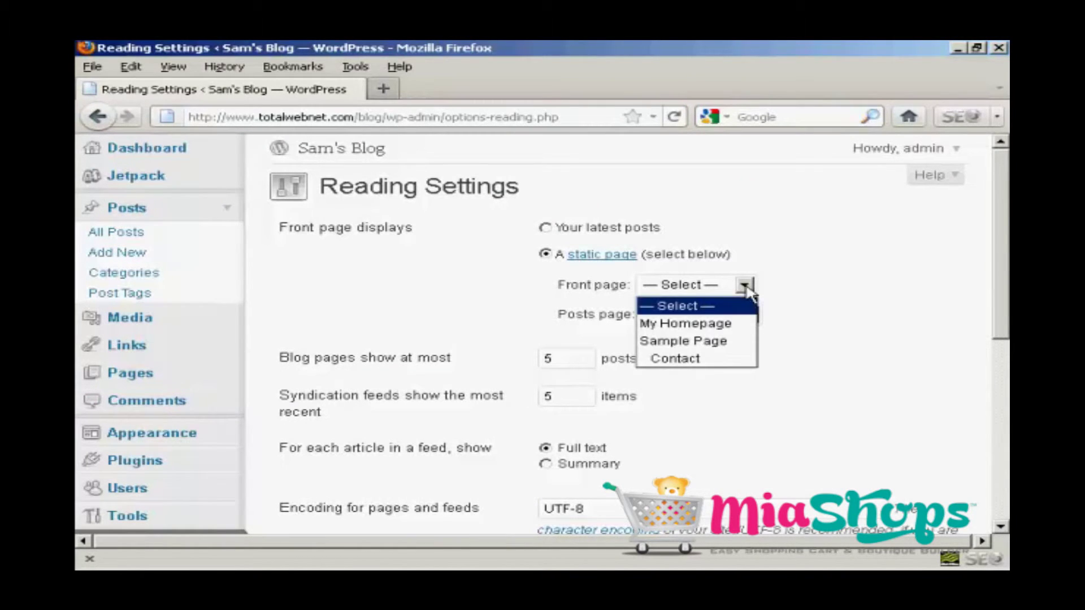
left_click(715, 326)
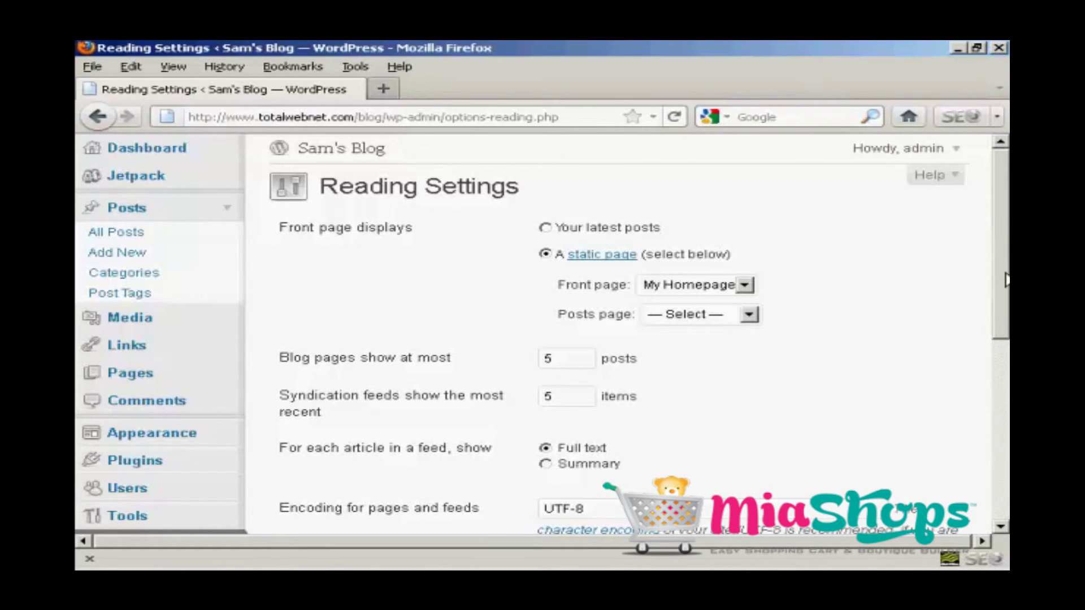
left_click_drag(1005, 280, 1007, 418)
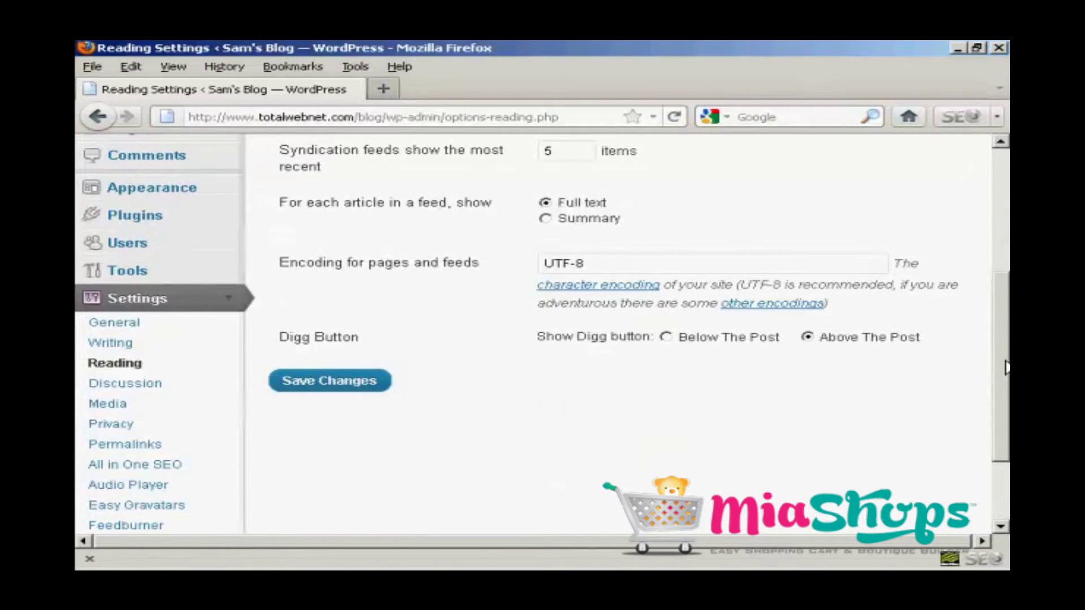
left_click(334, 384)
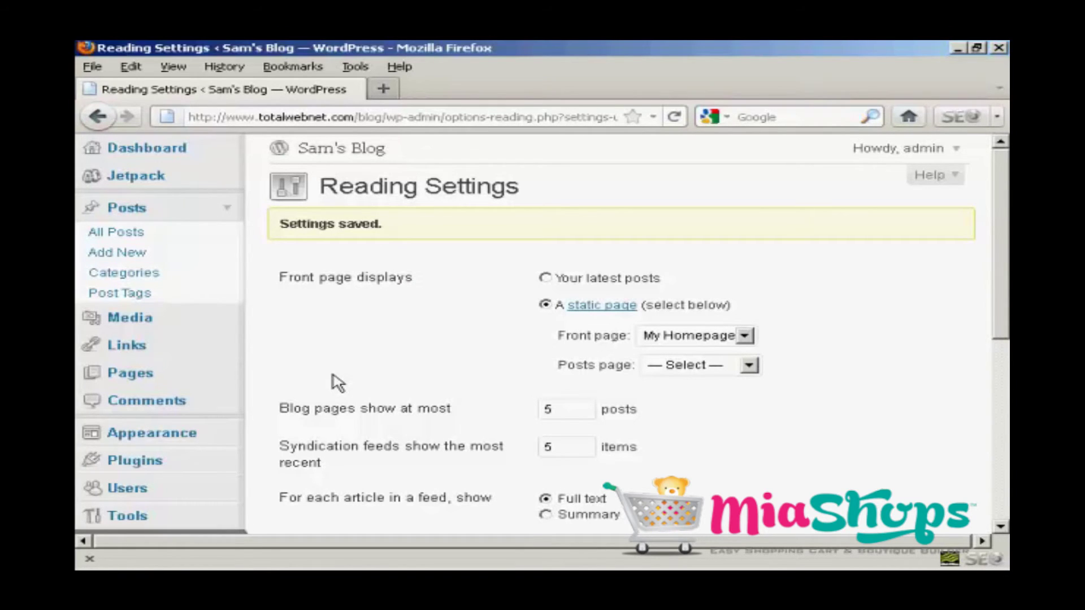
- Visit the live Sam's Blog site to check that 'My Homepage' is the front page
left_click(341, 149)
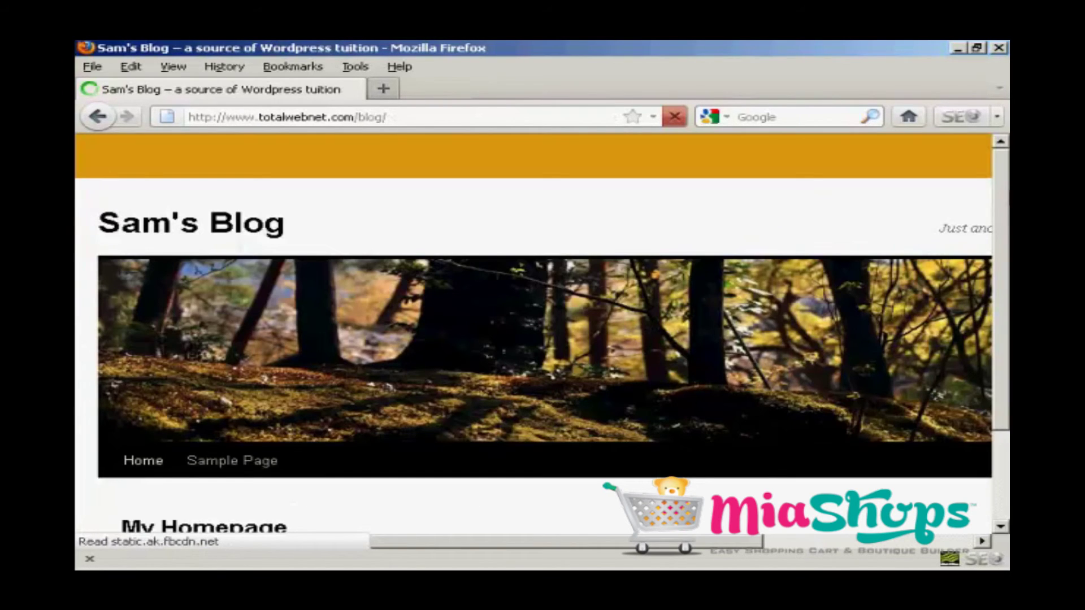
scroll(1002, 194, "down", 2)
scroll(1001, 193, "down", 3)
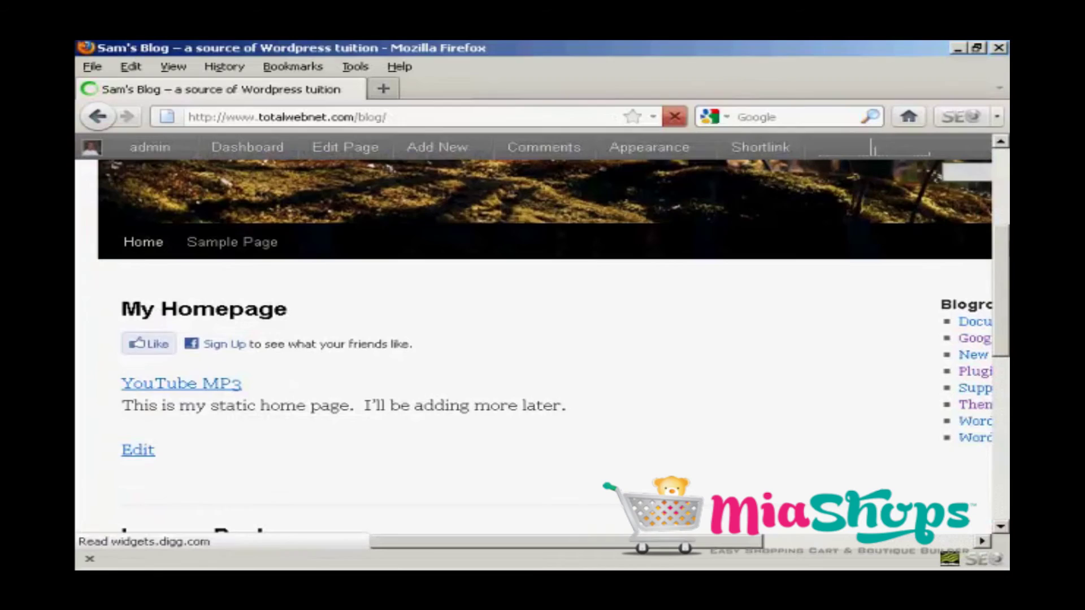
scroll(1002, 193, "down", 1)
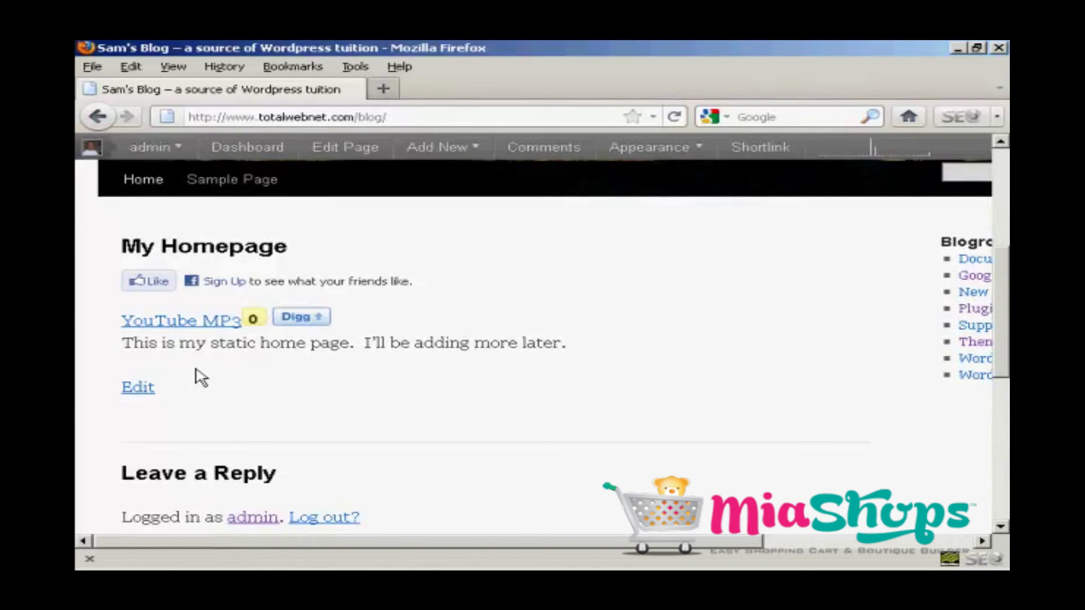